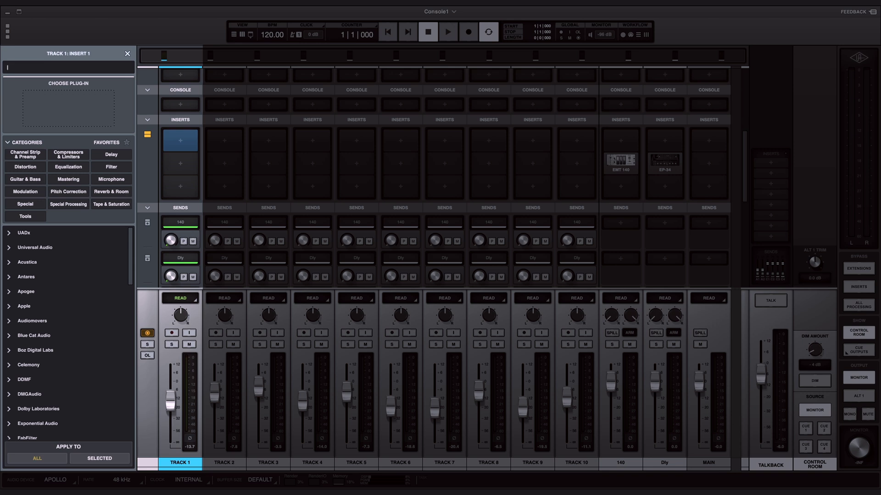
{"action": "type", "text": "consol"}
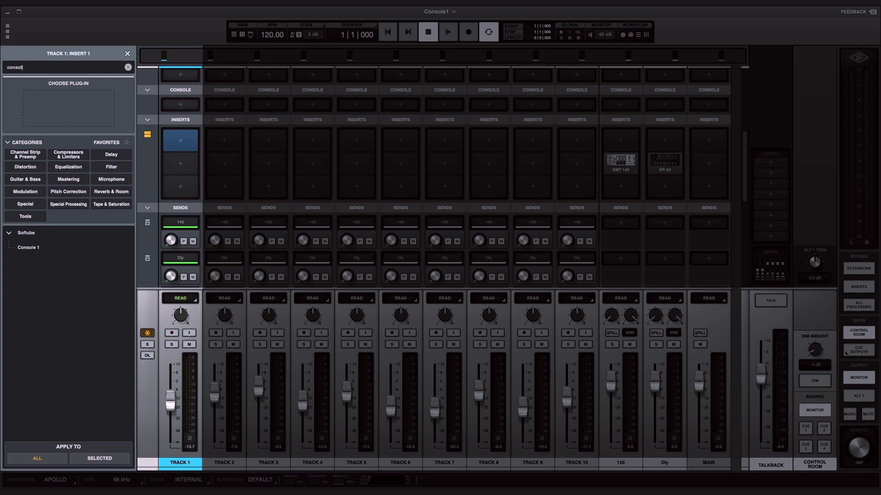
Step: Insert Softube Console 1 on every track, bus and main, and show the Tracks list
{"action": "key", "text": "Return"}
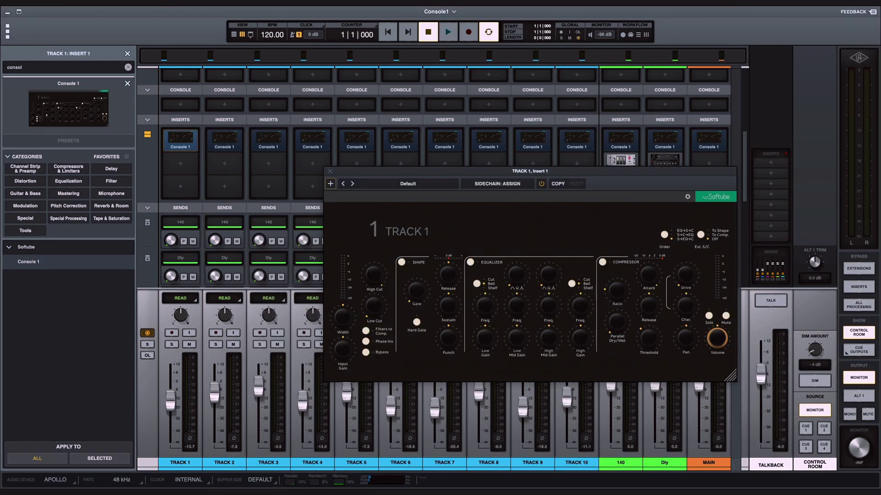
{"action": "key", "text": "Escape"}
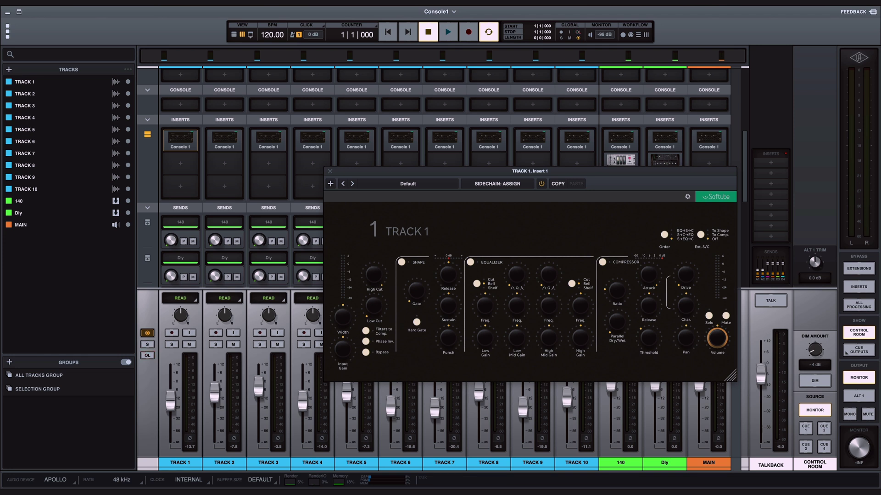
Step: Dismiss the Track 1, Insert 1 Console 1 window with Escape
{"action": "key", "text": "Escape"}
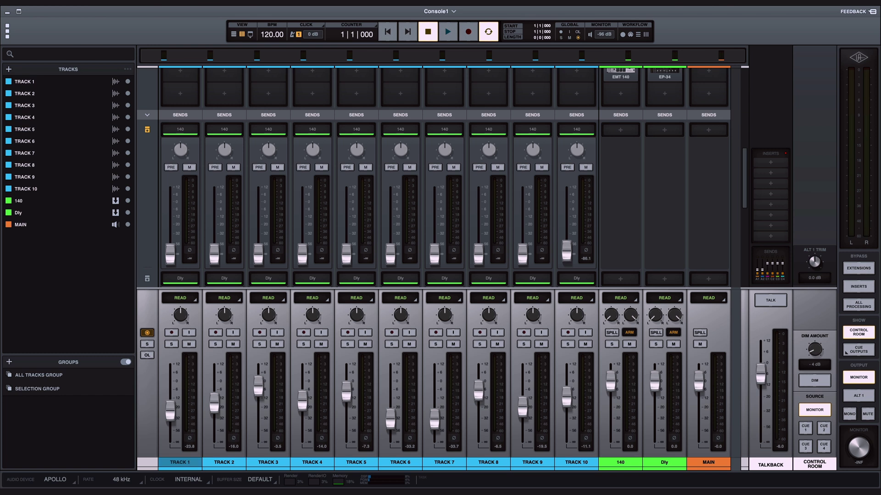
Step: Rename tracks 1–3 to Kick, SnTop and SnBot
{"action": "double_click", "coordinate": [180, 462]}
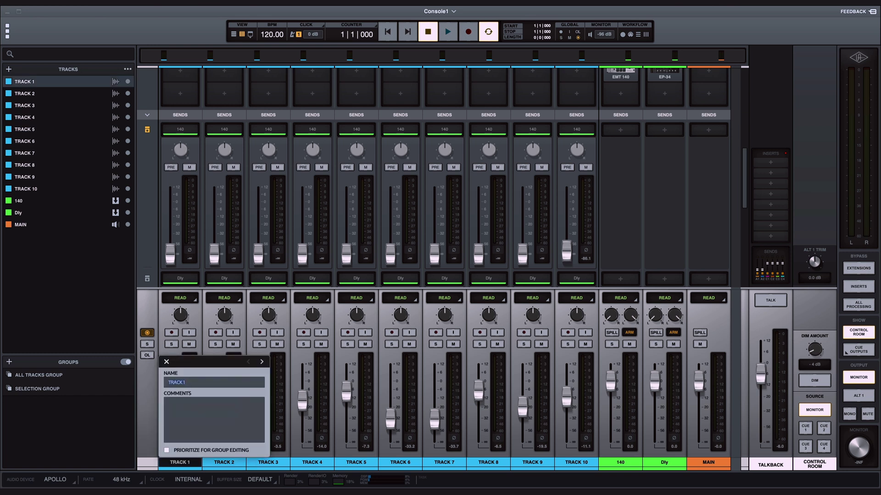
{"action": "key", "text": "Tab"}
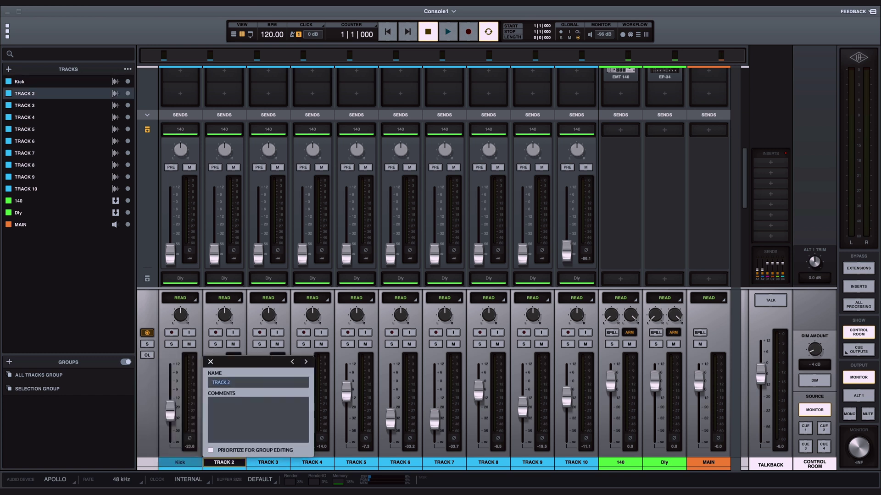
{"action": "key", "text": "Tab"}
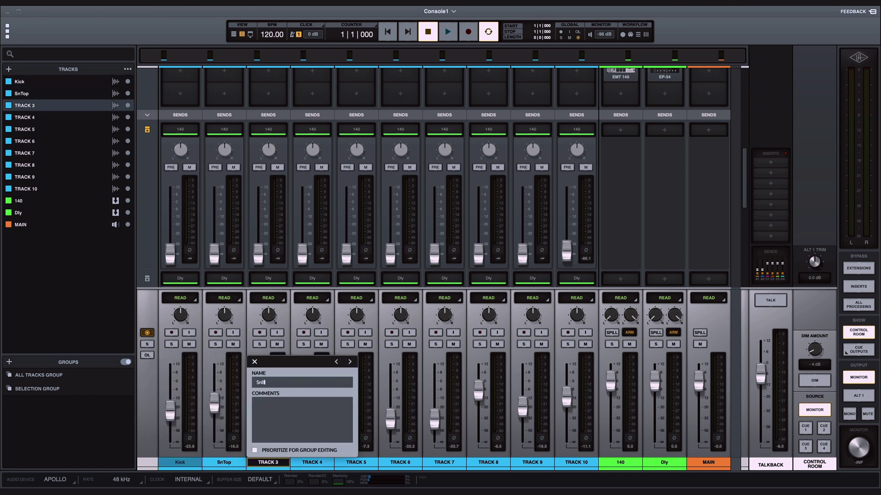
{"action": "type", "text": "ot"}
{"action": "key", "text": "Return"}
Step: Colour the Kick track pink, SnTop green and SnBot red
{"action": "left_click", "coordinate": [180, 467]}
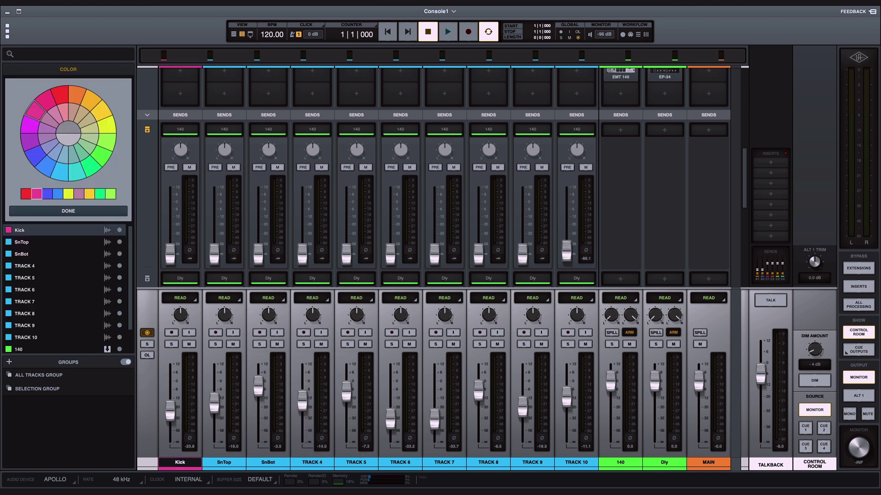
{"action": "left_click", "coordinate": [224, 463]}
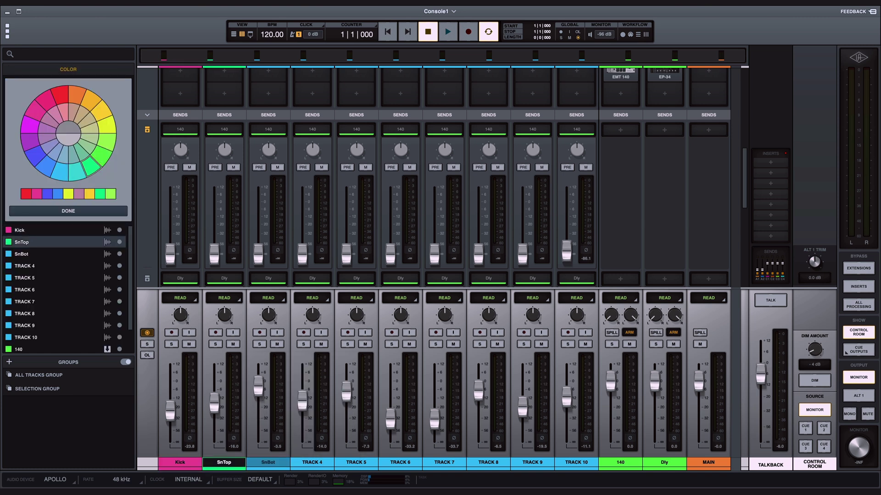
{"action": "key", "text": "Down"}
{"action": "key", "text": "Return"}
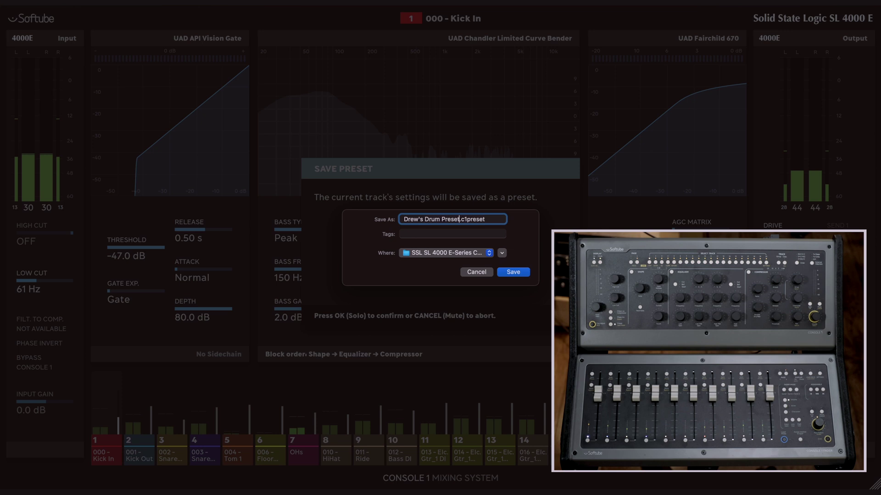
Step: Save 'Drew's Drum Preset' as a .c1preset in the SSL SL 4000 E folder
{"action": "key", "text": "Return"}
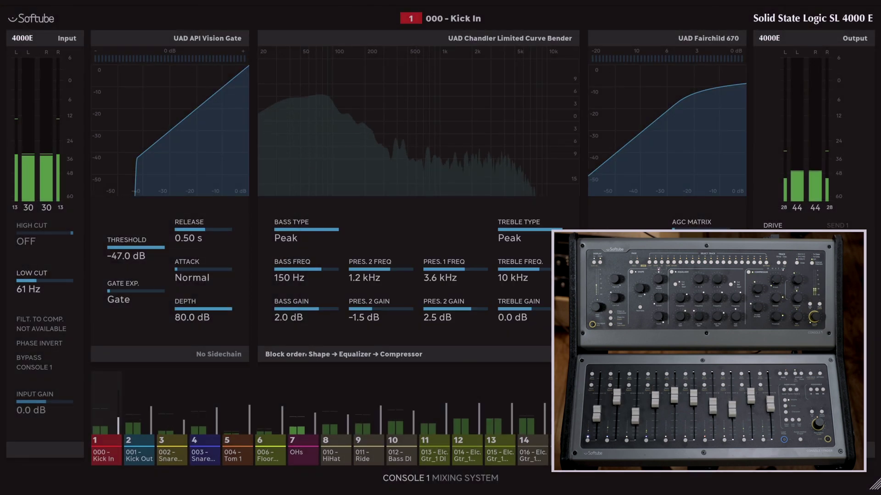